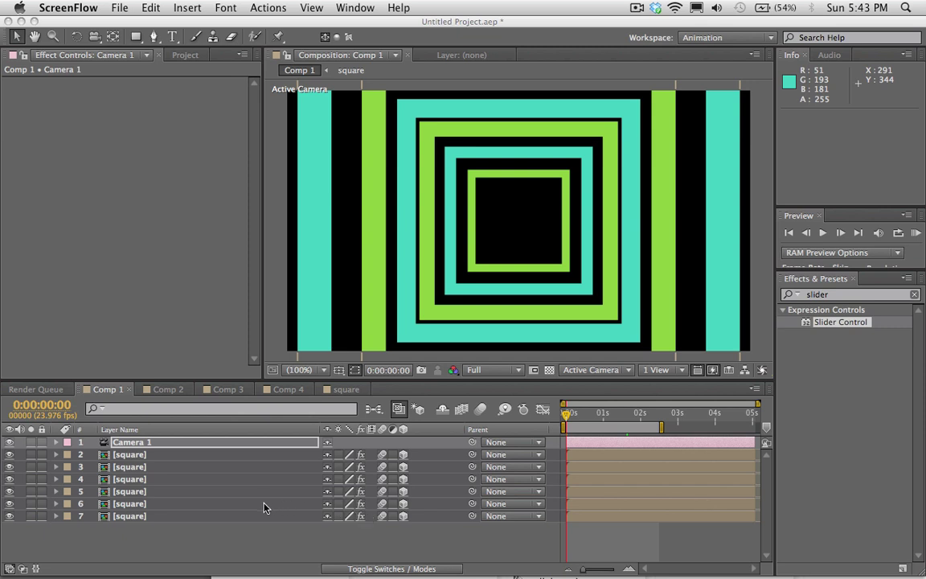
Step: Bring After Effects forward and select the Camera 1 layer in the Comp 1 timeline
click(121, 443)
click(115, 445)
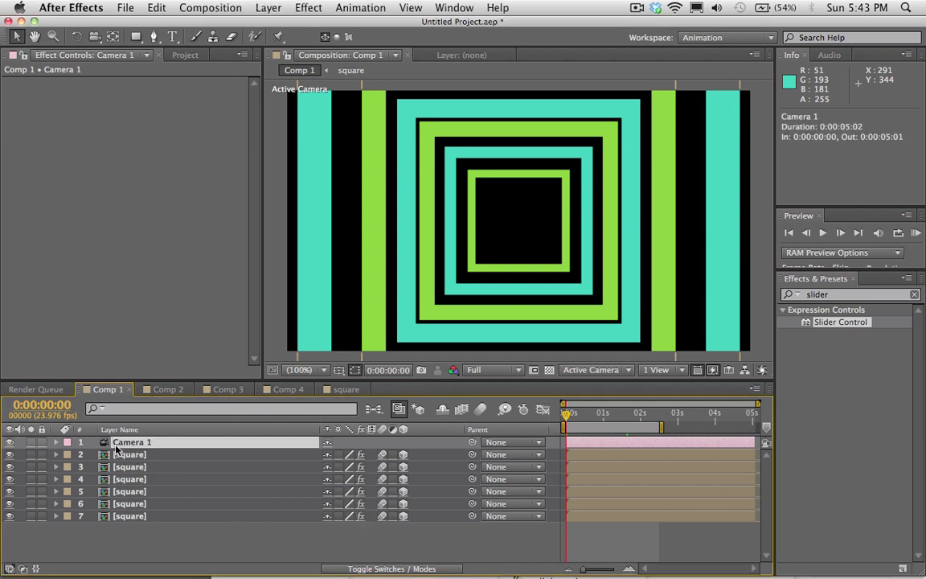
Step: Reveal Camera 1's transform properties and inspect its path in Custom View 1 while scrubbing time
click(55, 443)
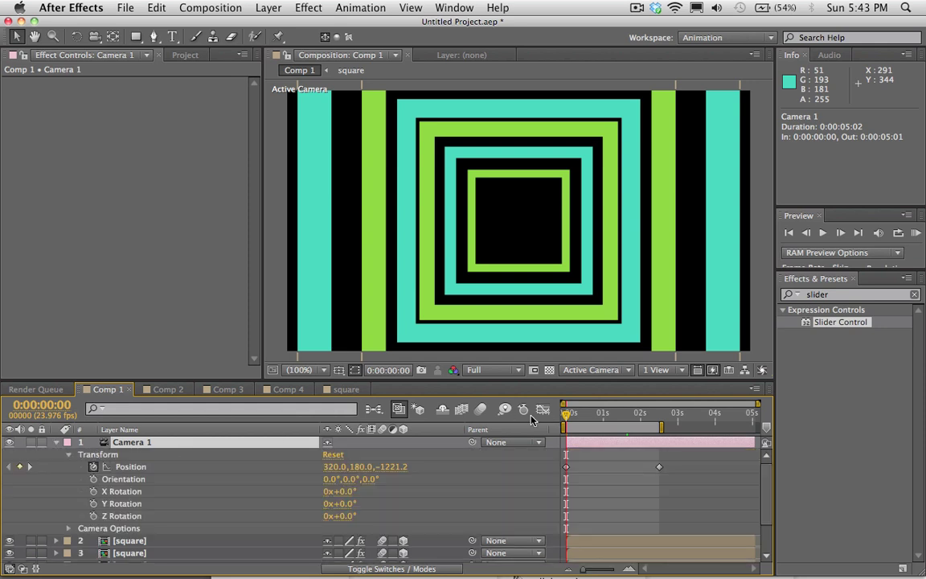
click(591, 370)
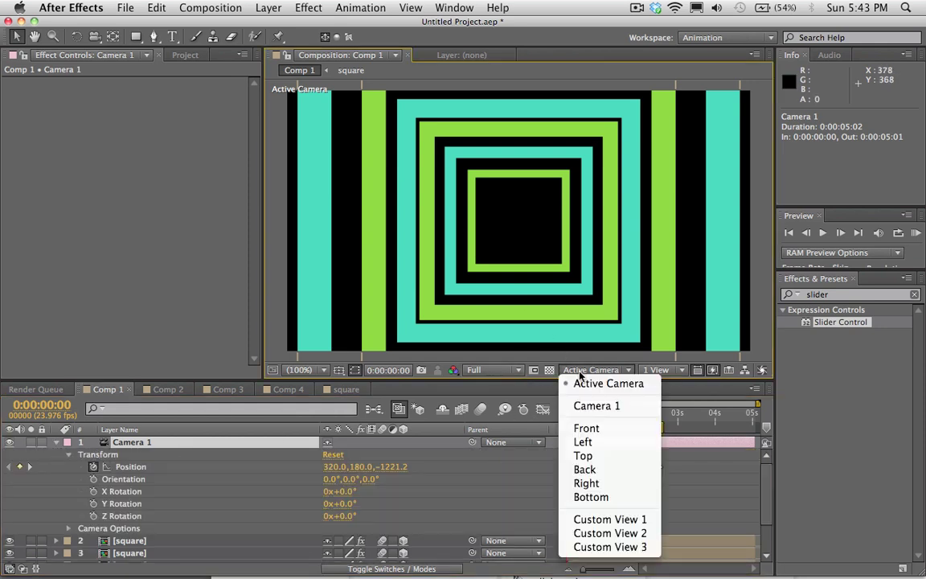
click(599, 519)
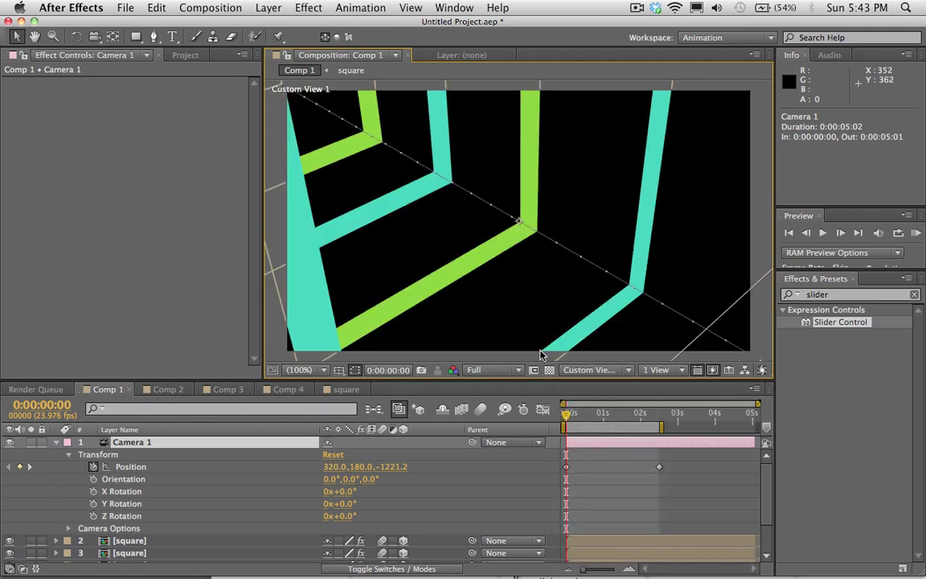
scroll(563, 337, down, 4)
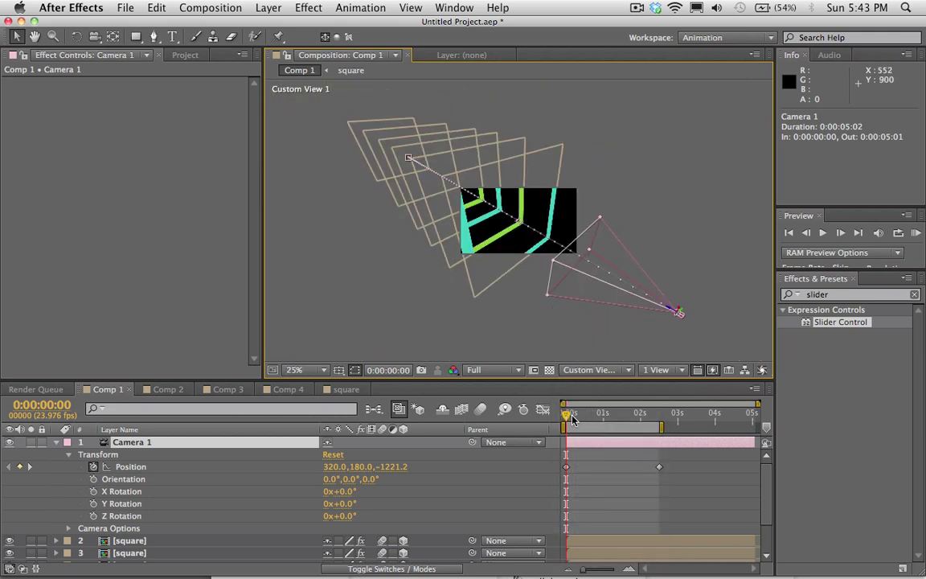
mouse_move(563, 414)
mouse_down()
mouse_move(620, 413)
mouse_move(573, 415)
mouse_up()
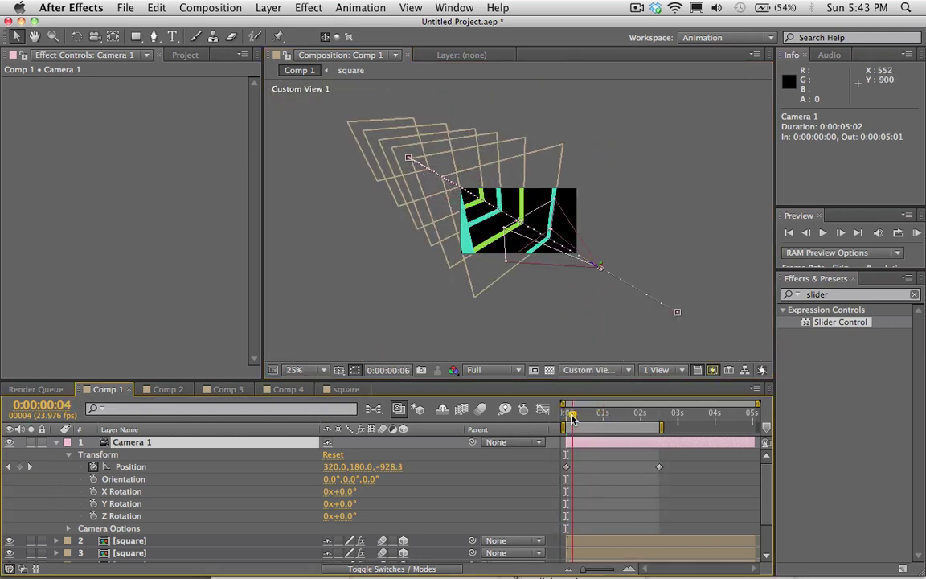
Step: Return the viewer to Active Camera, enlarge the viewer, and advance to around frame 11
click(593, 370)
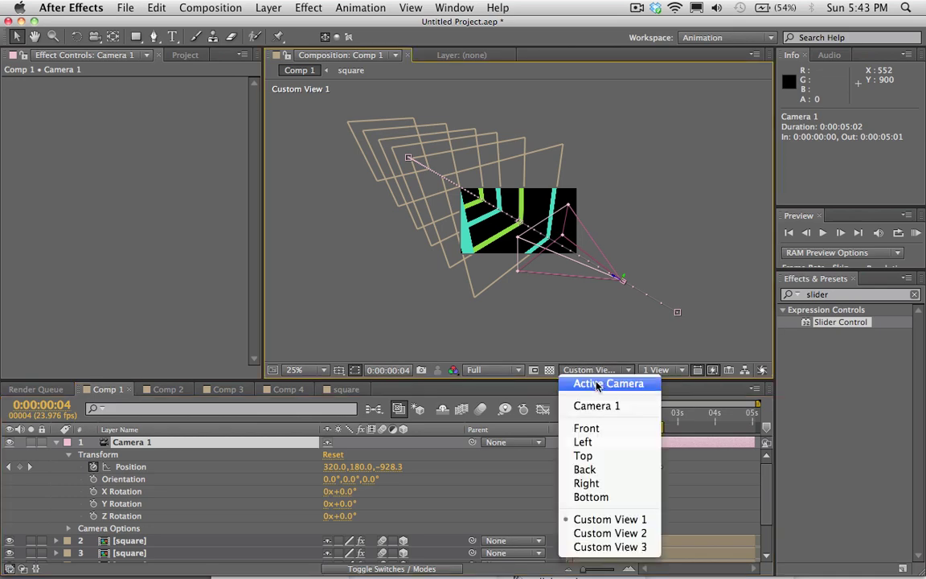
click(615, 384)
scroll(517, 264, up, 4)
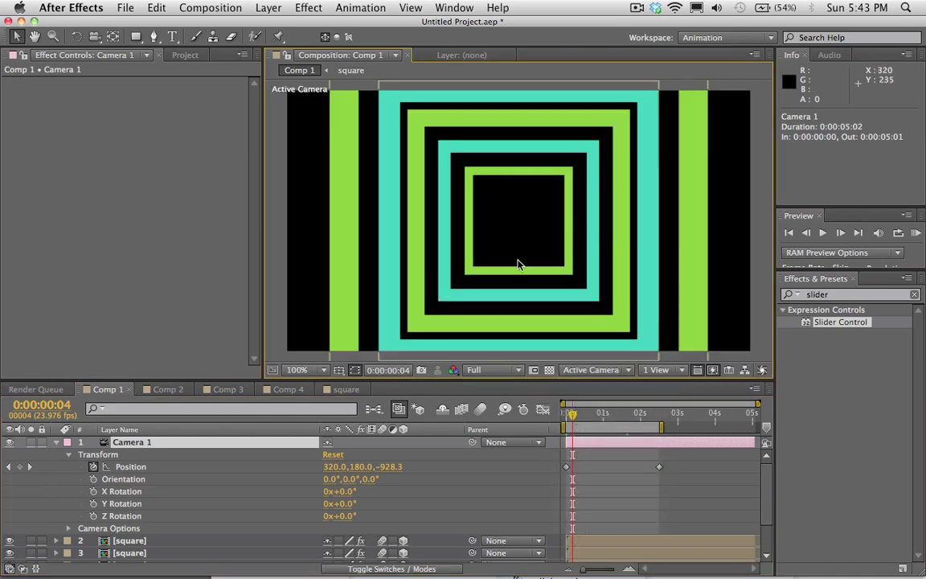
drag(378, 379, 378, 391)
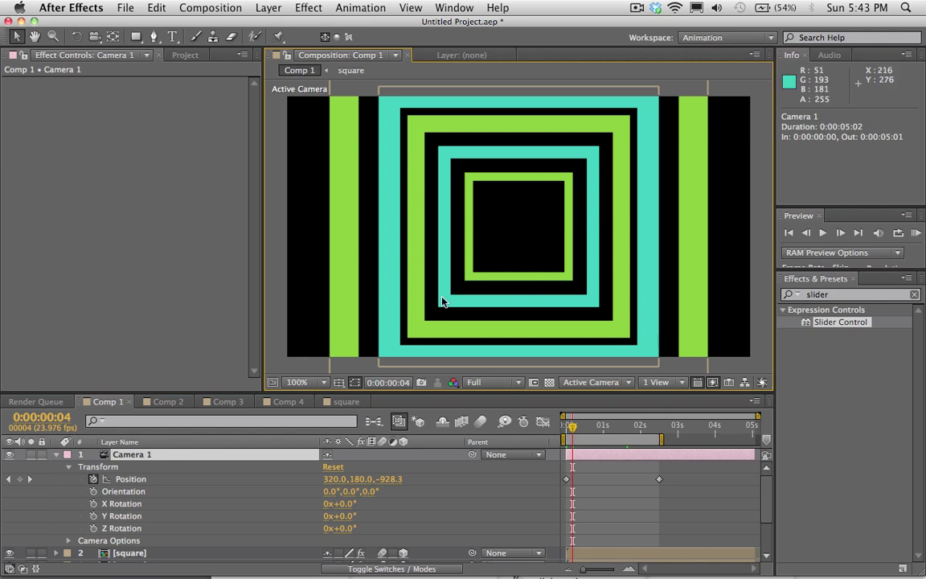
mouse_move(572, 427)
mouse_down()
mouse_move(650, 433)
mouse_move(583, 435)
mouse_up()
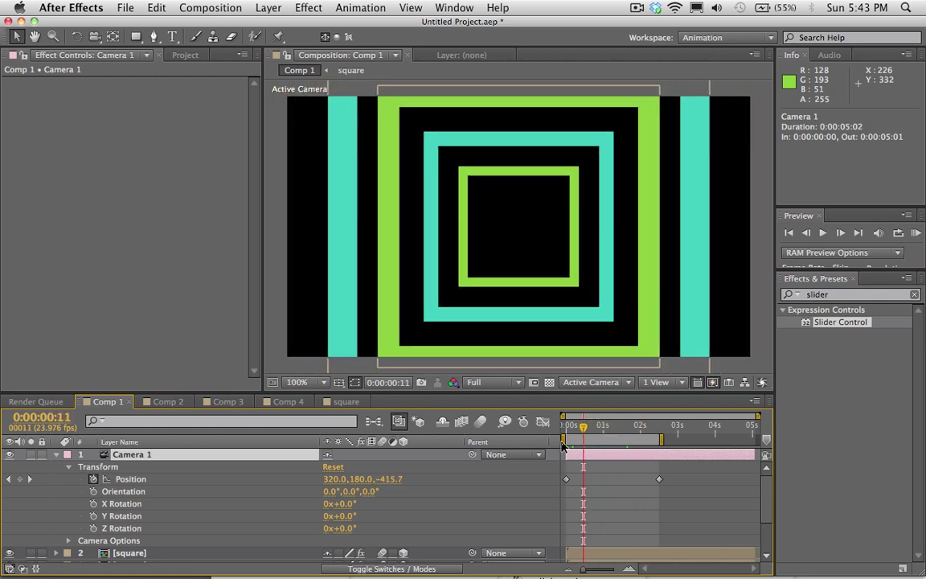
Step: Add the expression wiggle(2,80) to Camera 1's Position and commit it
alt+click(92, 479)
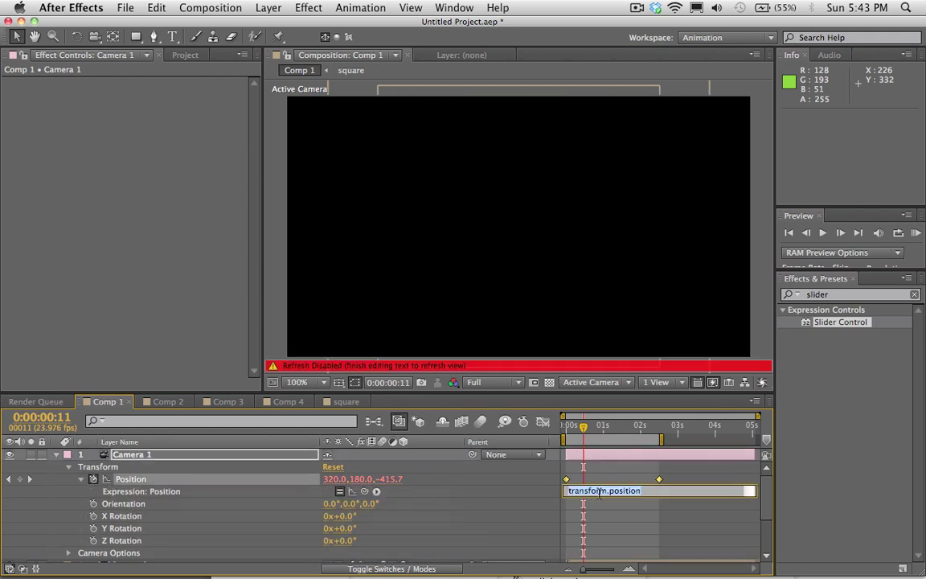
mouse_move(836, 555)
text(wiggle(2,80)
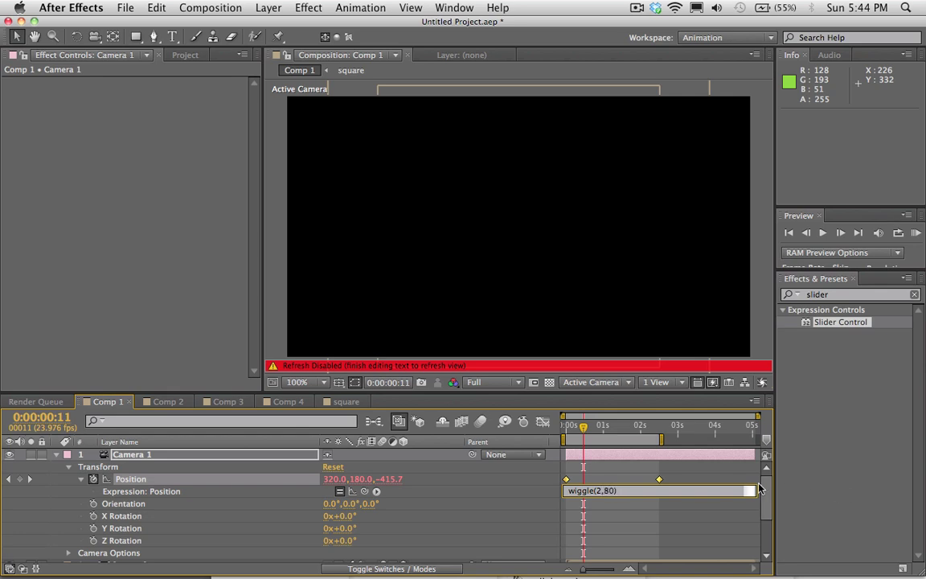
click(608, 469)
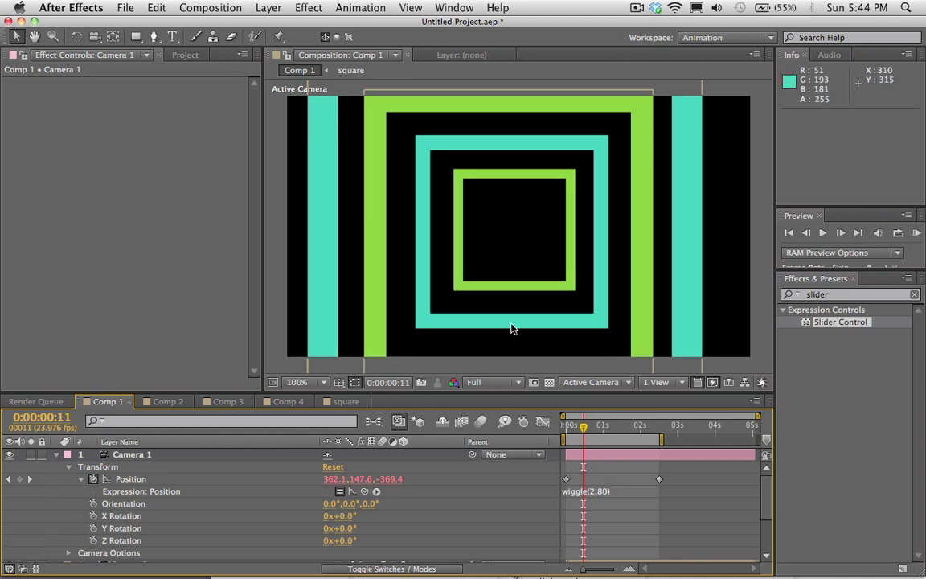
click(916, 233)
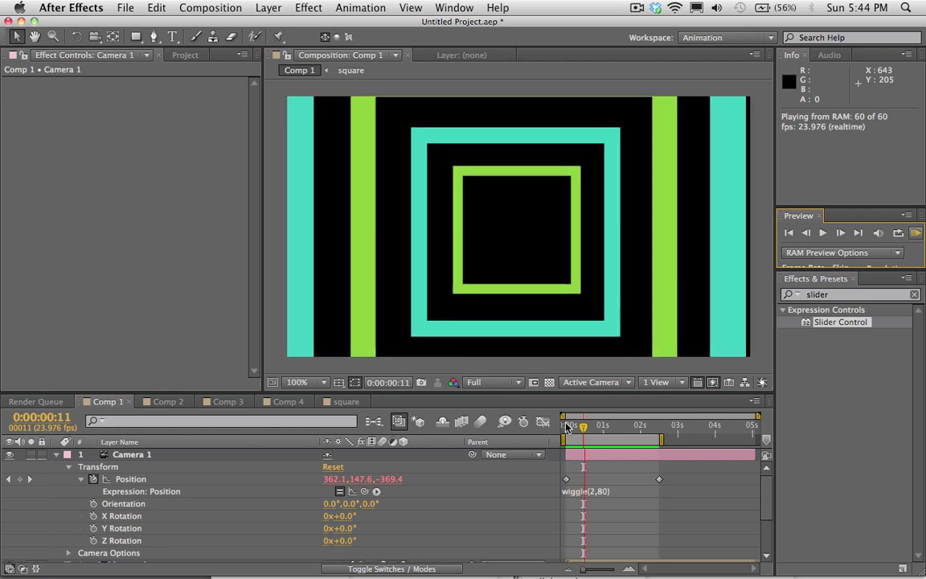
click(592, 457)
click(579, 427)
mouse_move(579, 428)
mouse_down()
mouse_move(566, 428)
mouse_move(629, 428)
mouse_move(570, 434)
mouse_up()
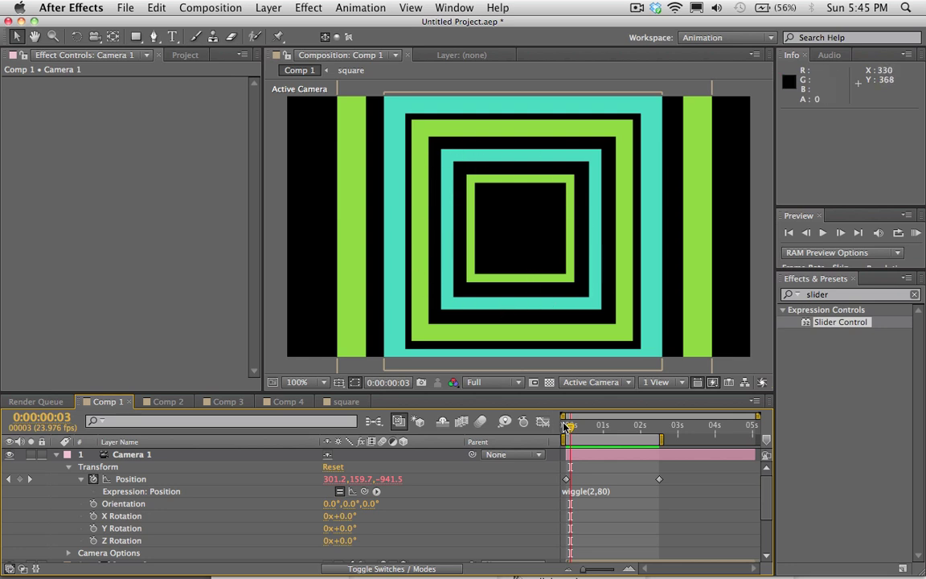
drag(569, 427, 592, 426)
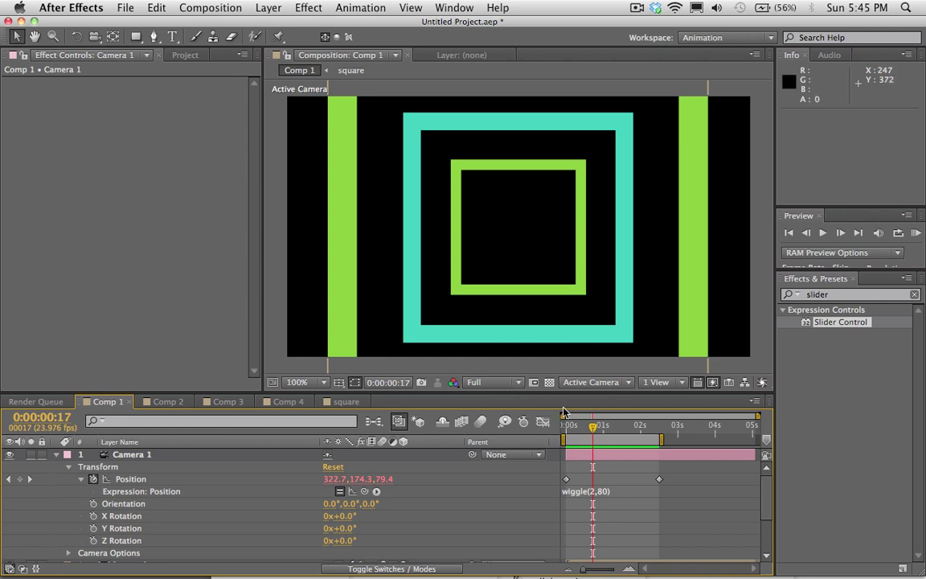
click(585, 431)
mouse_move(585, 431)
mouse_down()
mouse_move(599, 431)
mouse_move(564, 430)
mouse_move(575, 427)
mouse_up()
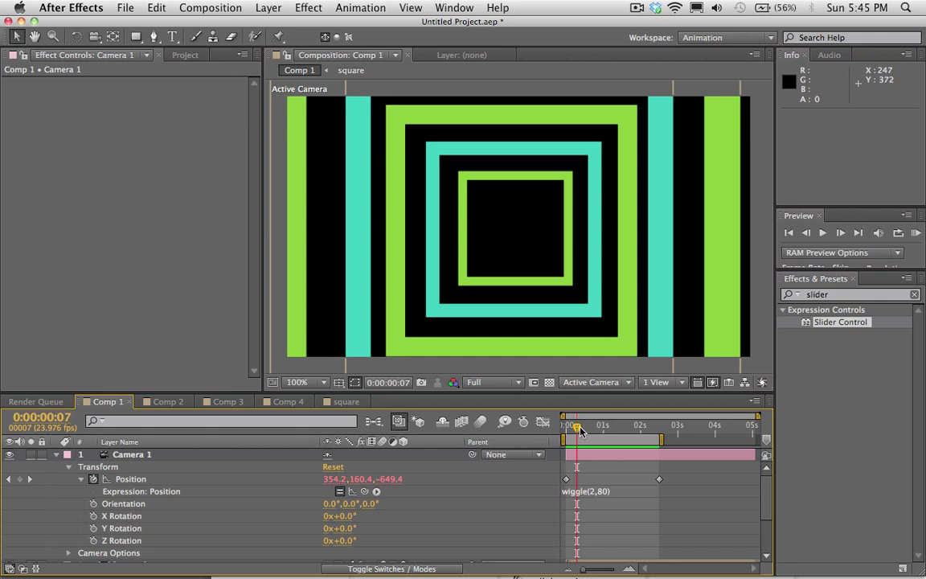
drag(581, 431, 568, 430)
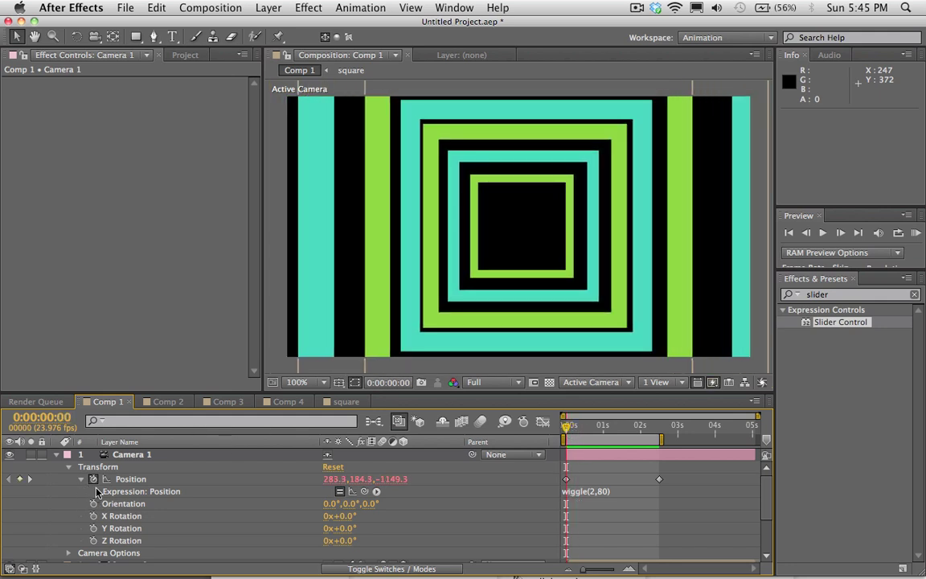
Step: Disable the Position wiggle and give Camera 1's Orientation the expression wiggle(2,2)
click(339, 493)
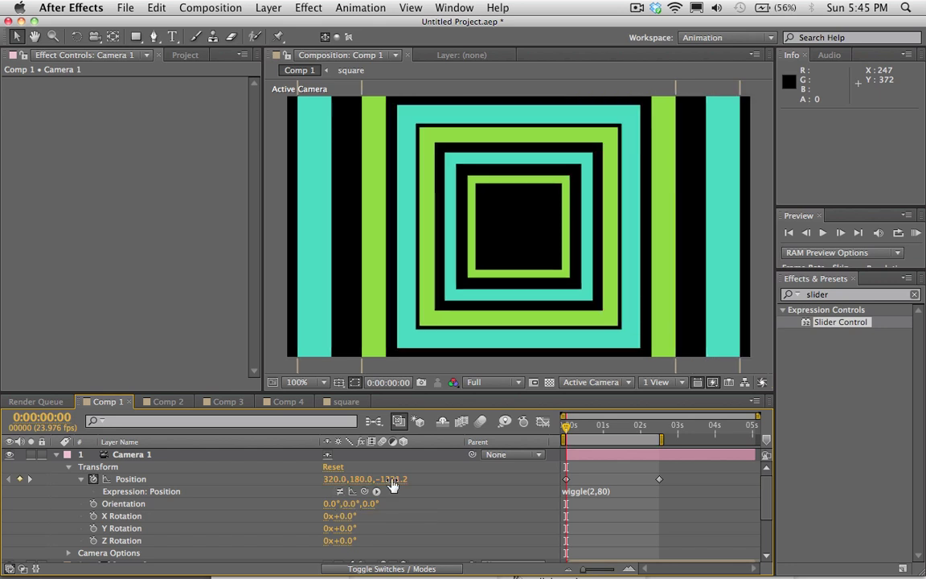
alt+click(93, 505)
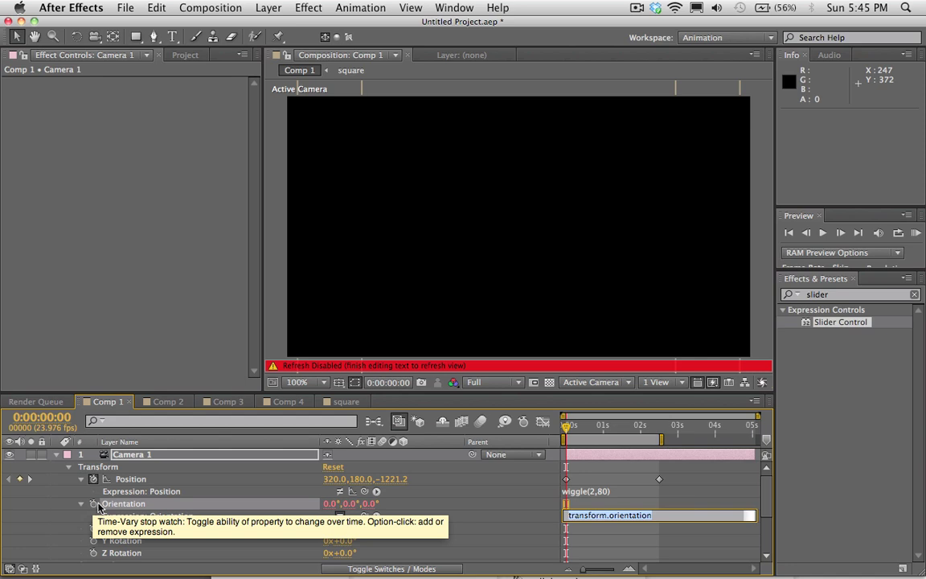
text(wiggle(2,2)
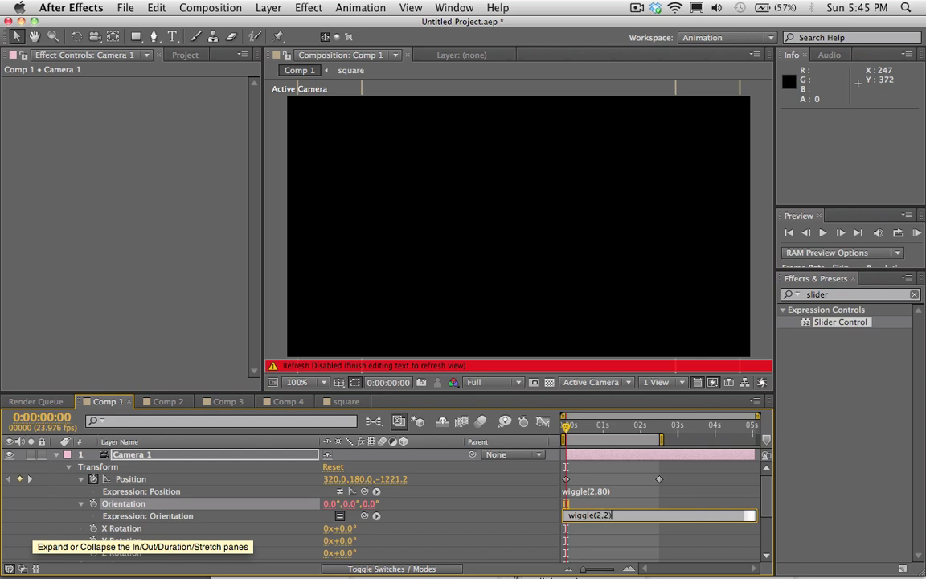
click(625, 539)
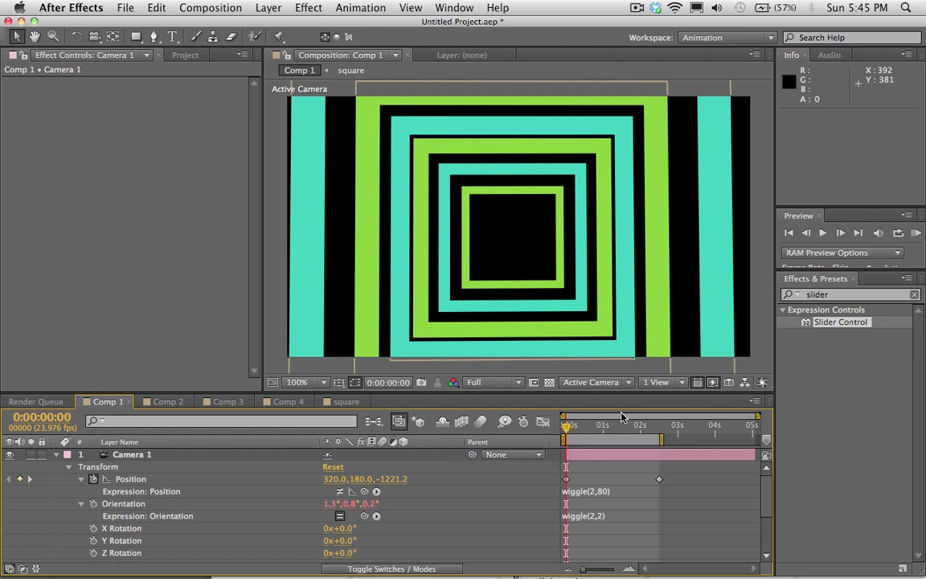
key(space)
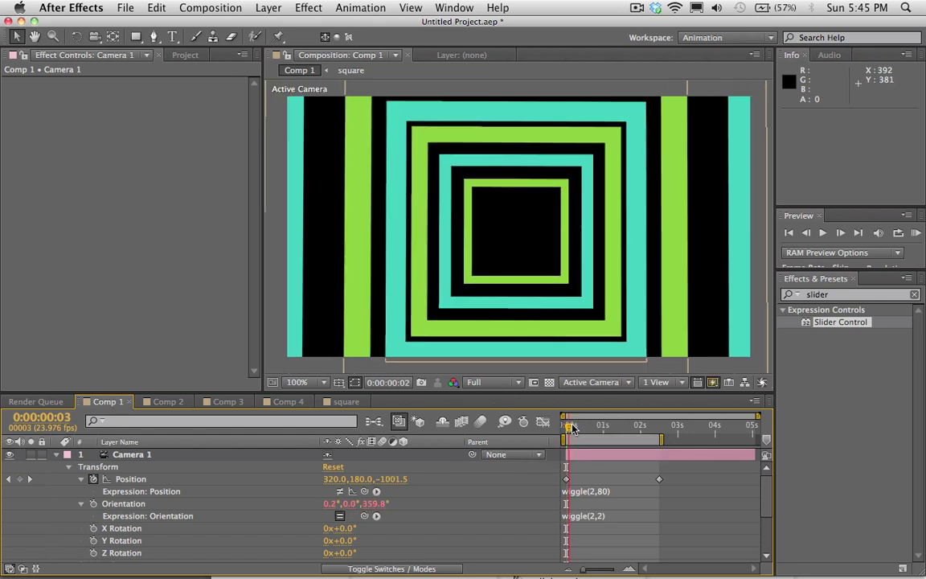
click(830, 219)
key(KP_0)
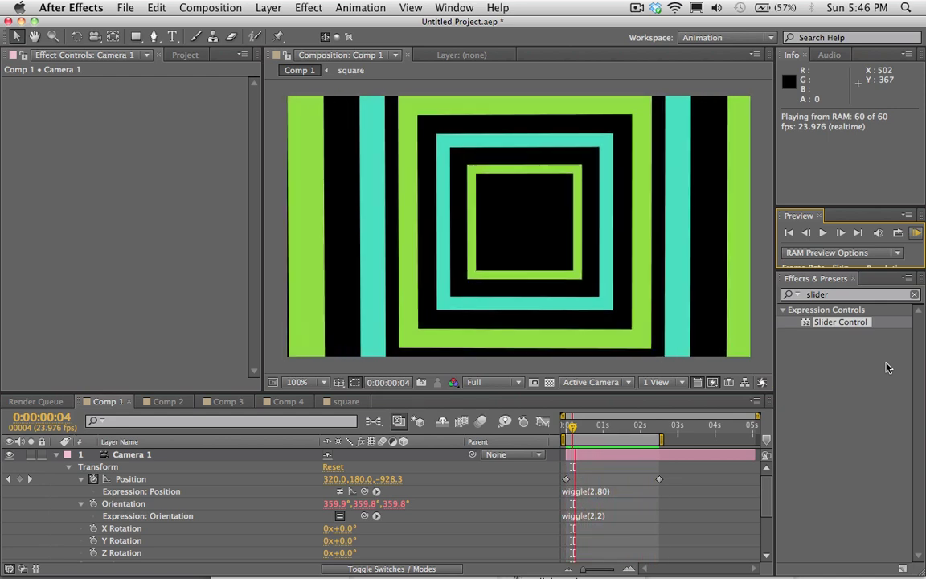
key(space)
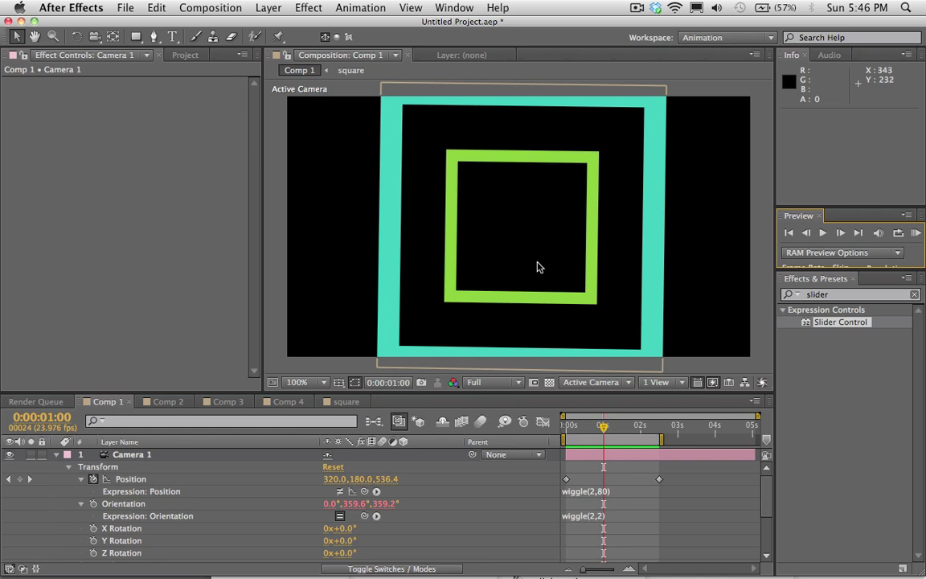
drag(538, 265, 544, 217)
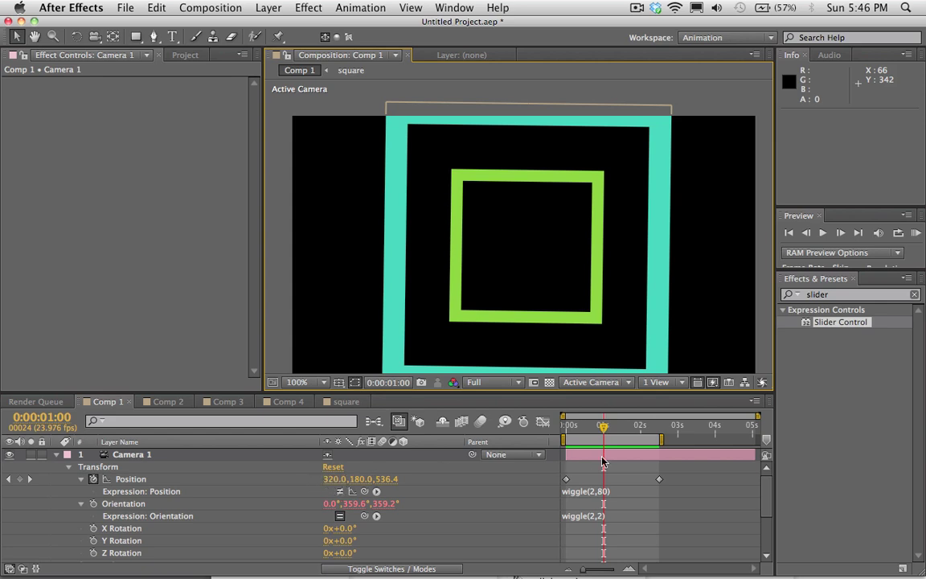
click(587, 430)
drag(587, 430, 578, 430)
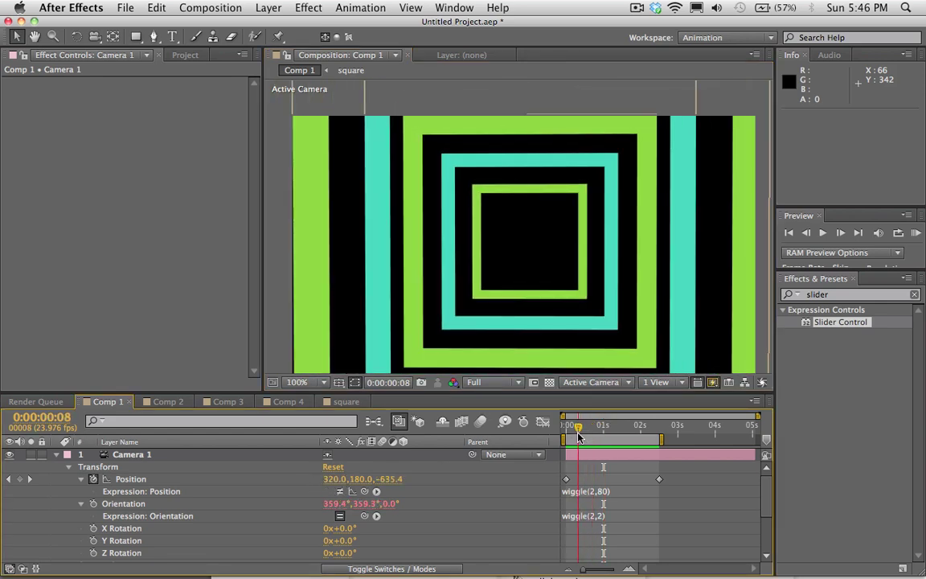
Step: Begin editing the Orientation expression, placing the caret inside wiggle(2,2) to change it to wiggle(2,5)
click(594, 519)
click(598, 518)
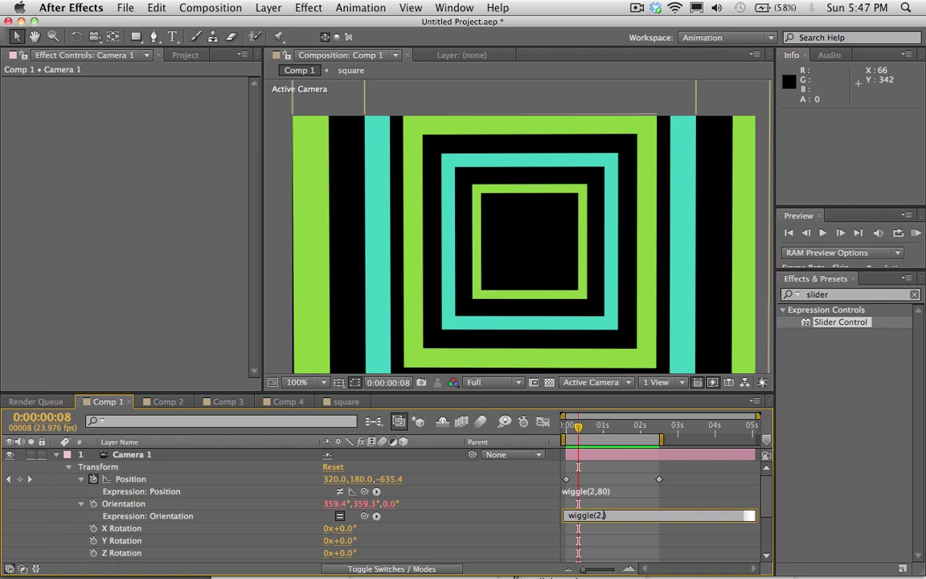
Step: Commit wiggle(2,5), RAM-preview the fly-through, then stop at 0:00:01:00
click(674, 540)
click(917, 233)
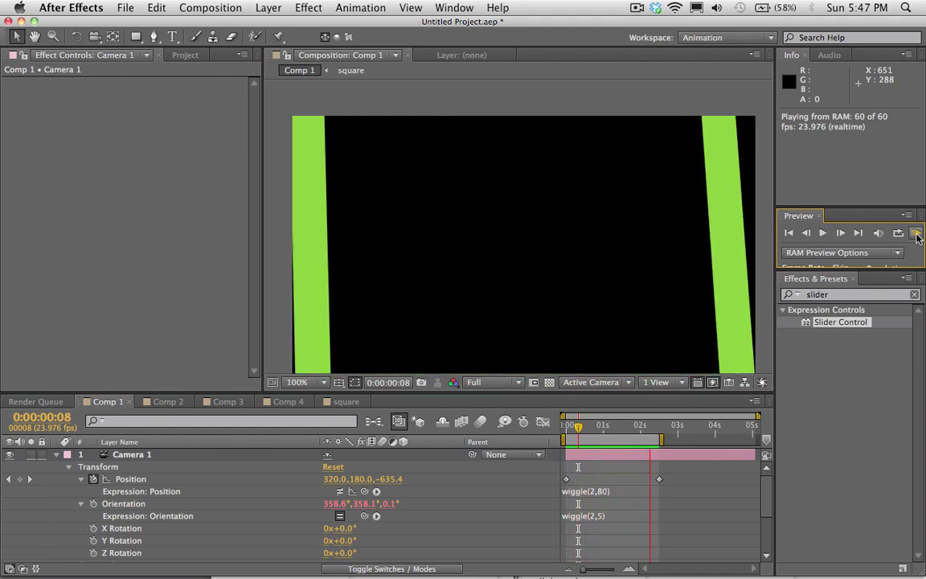
click(750, 306)
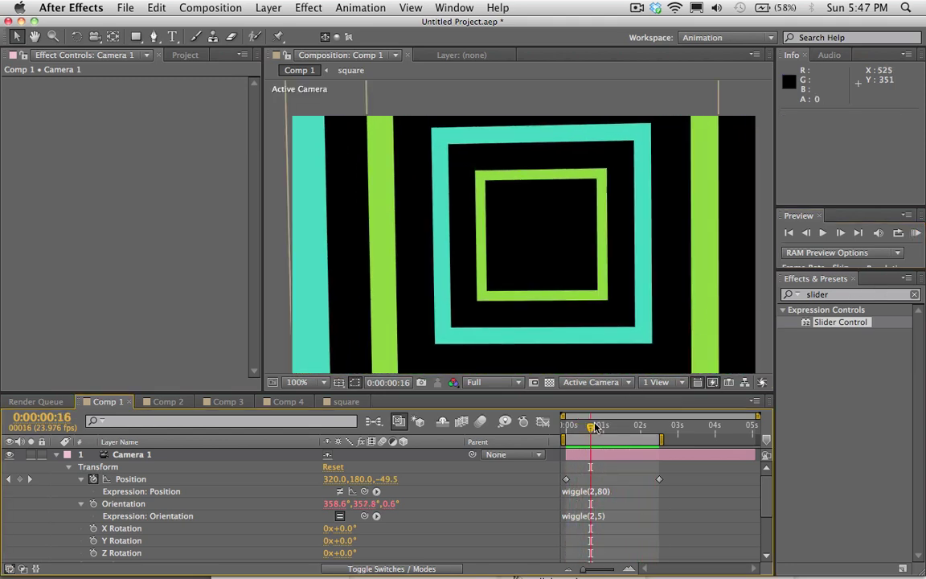
drag(596, 424, 604, 425)
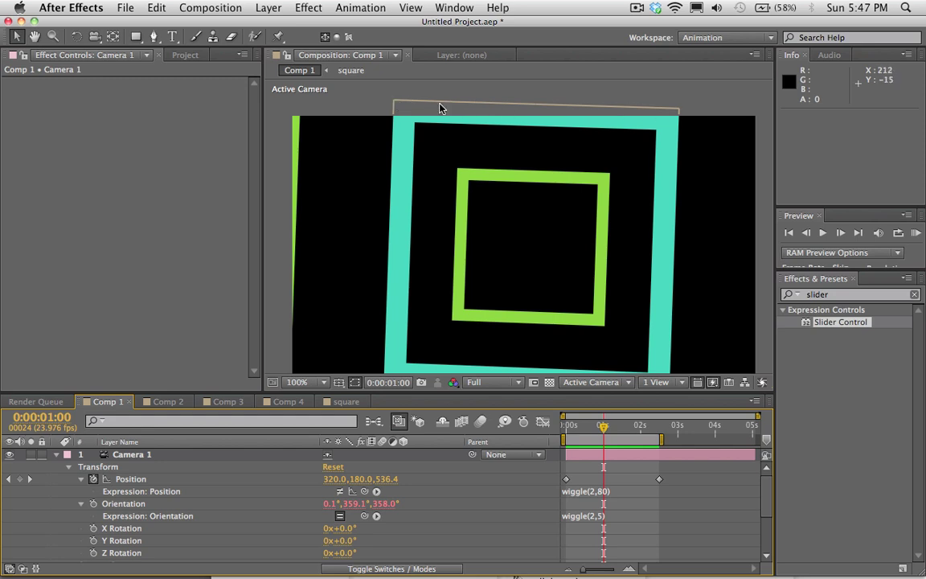
Step: Change the Orientation expression to wiggle(5,2), commit it, and preview the result
click(603, 515)
click(608, 516)
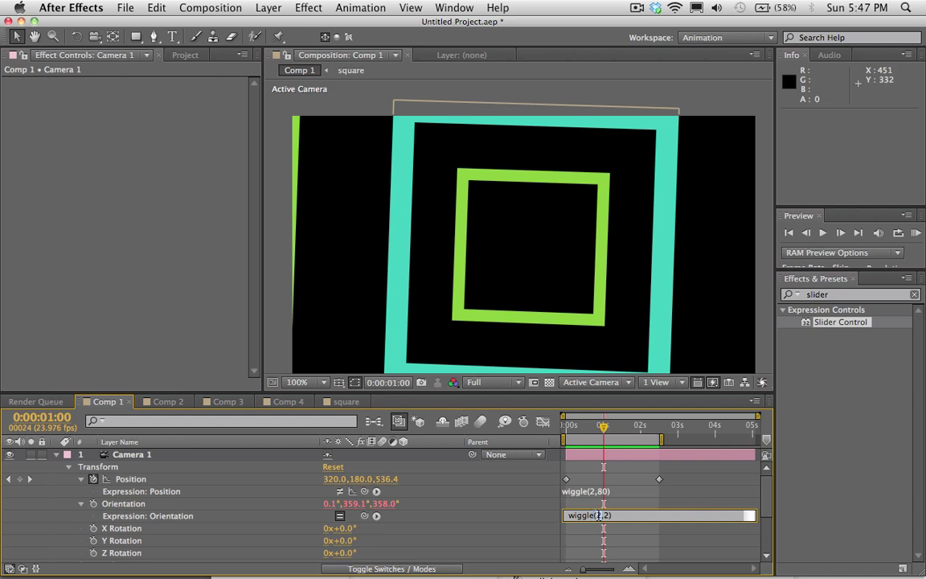
click(611, 479)
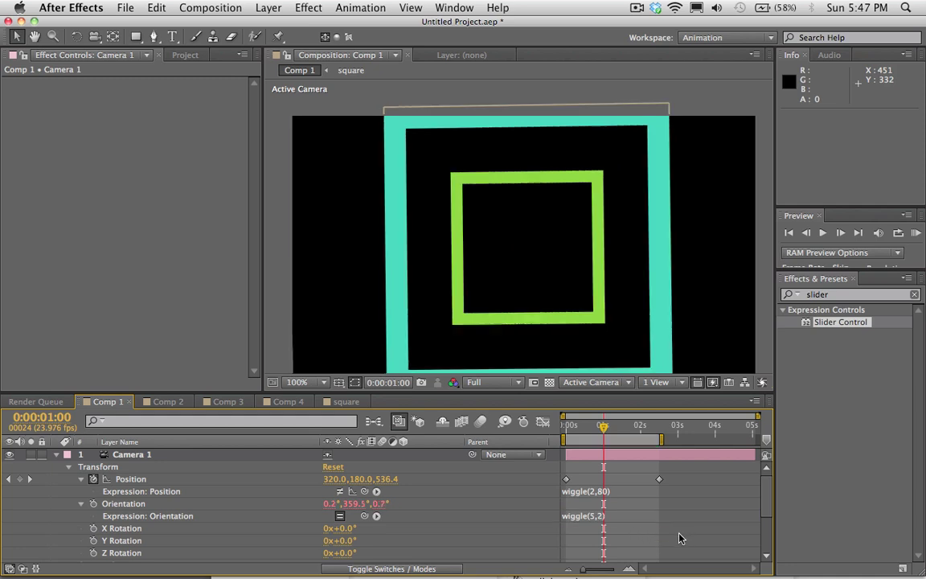
click(917, 233)
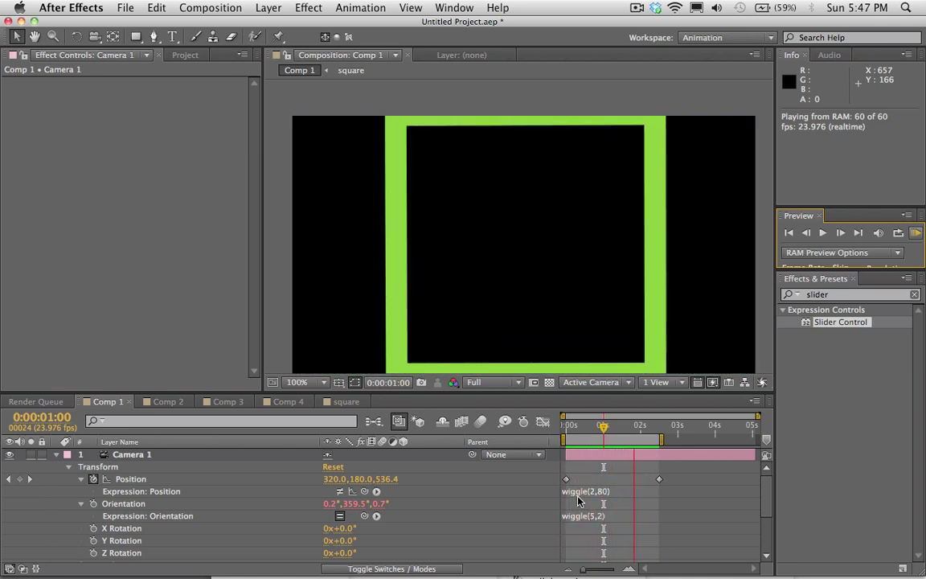
click(573, 427)
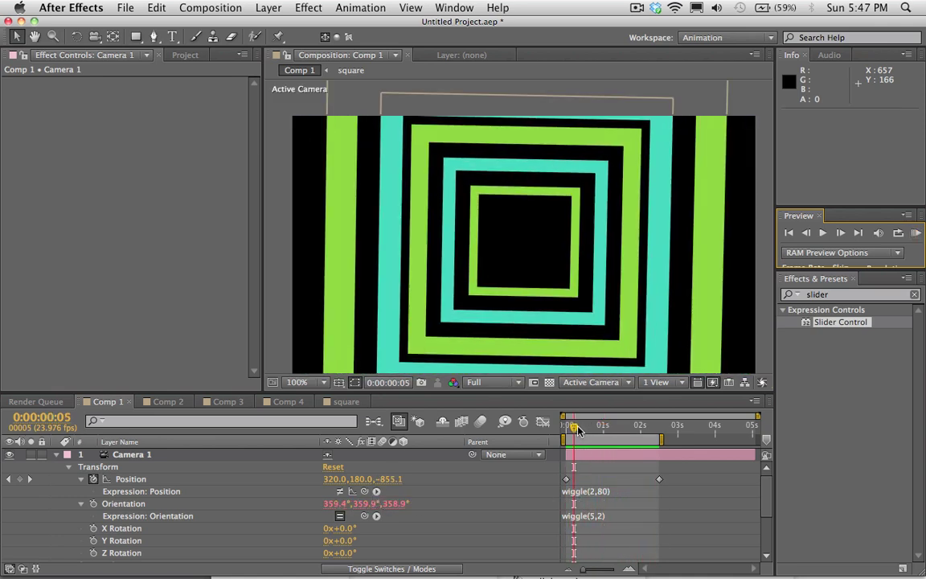
Step: Revert the Orientation expression to wiggle(2,2) and re-enable the Position wiggle(2,80)
key(Page_Up)
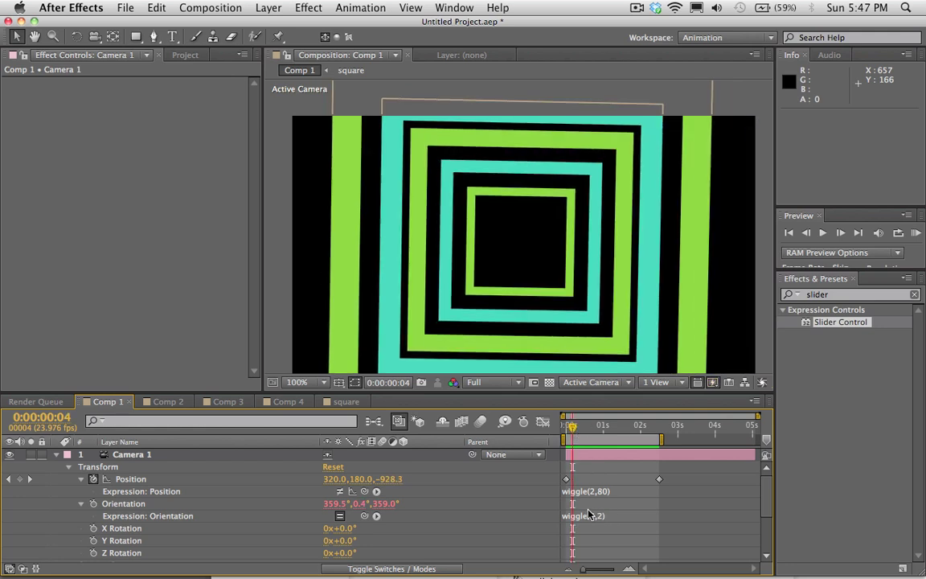
click(595, 516)
click(601, 517)
key(BackSpace)
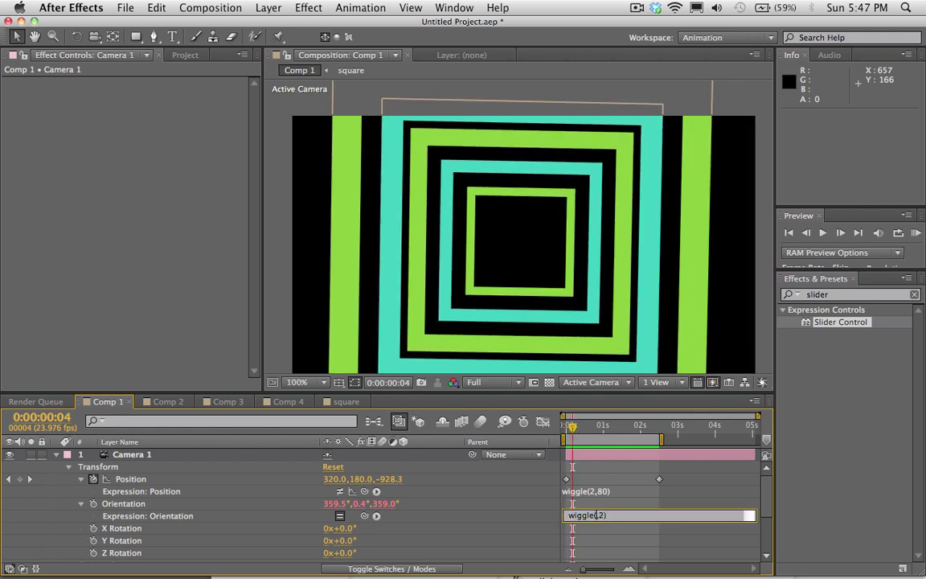
click(601, 549)
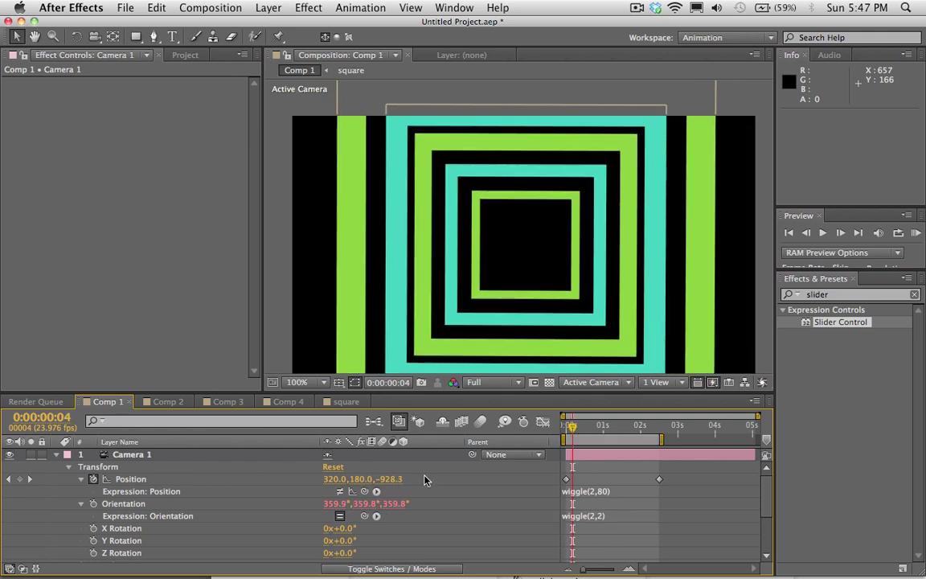
click(340, 492)
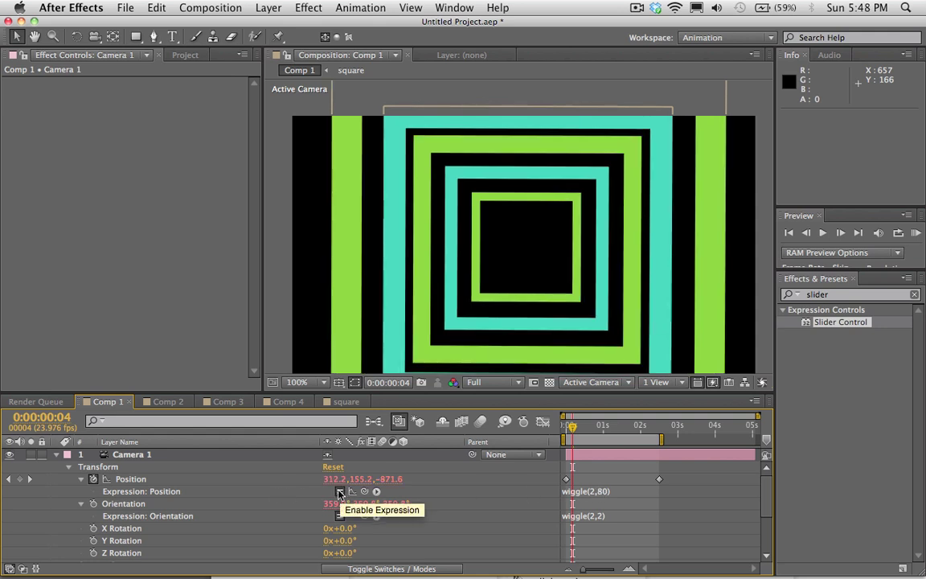
Step: RAM-preview the fly-through with both wiggles, then scrub to frame 4
click(915, 233)
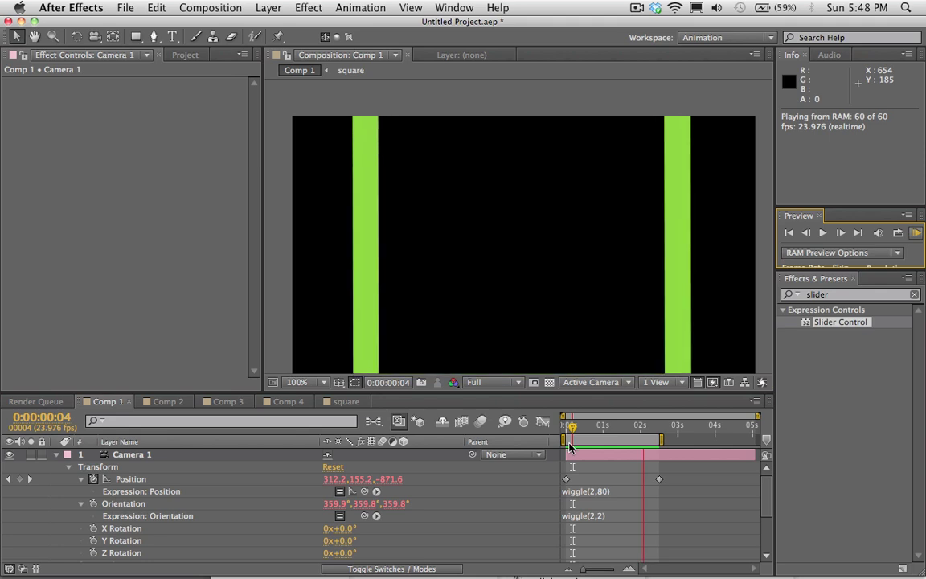
click(578, 436)
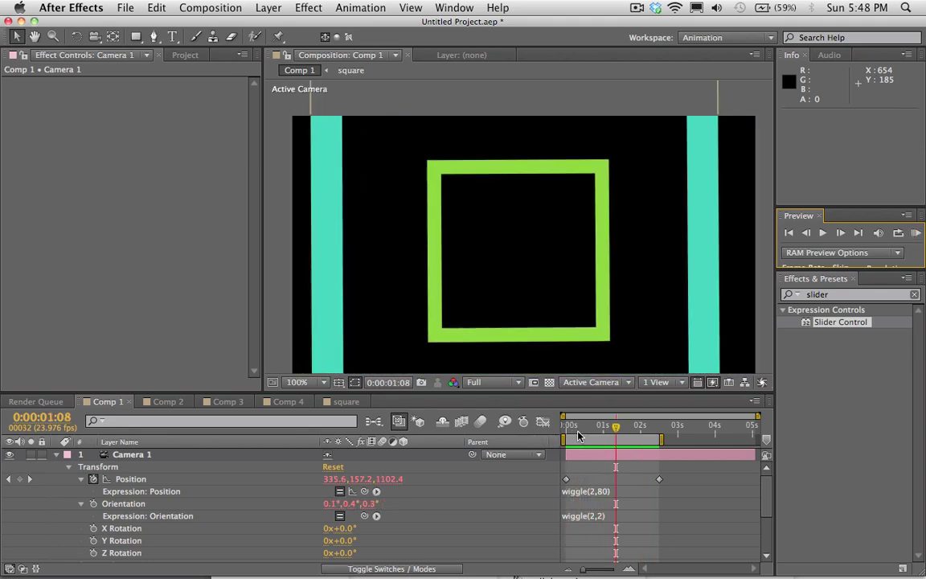
drag(578, 435, 566, 434)
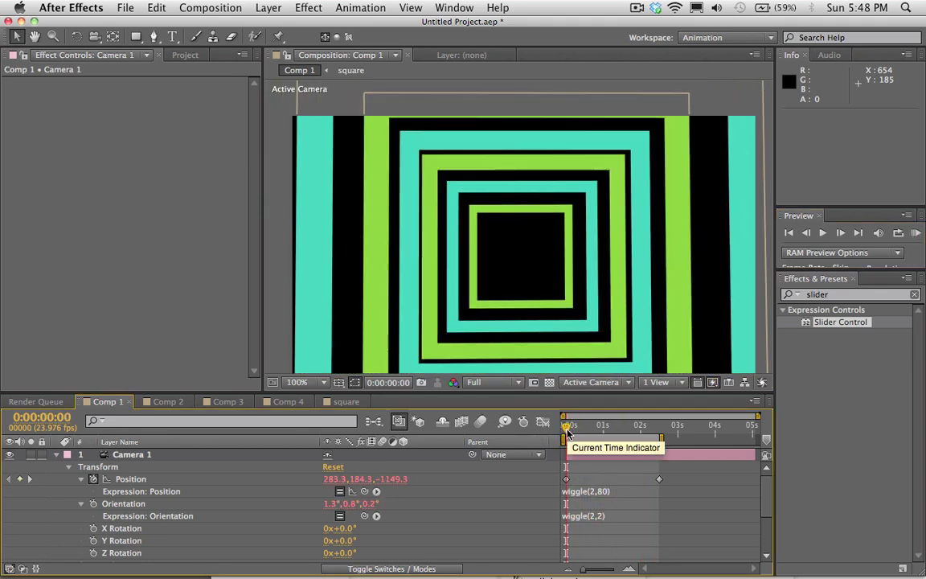
drag(565, 434, 573, 432)
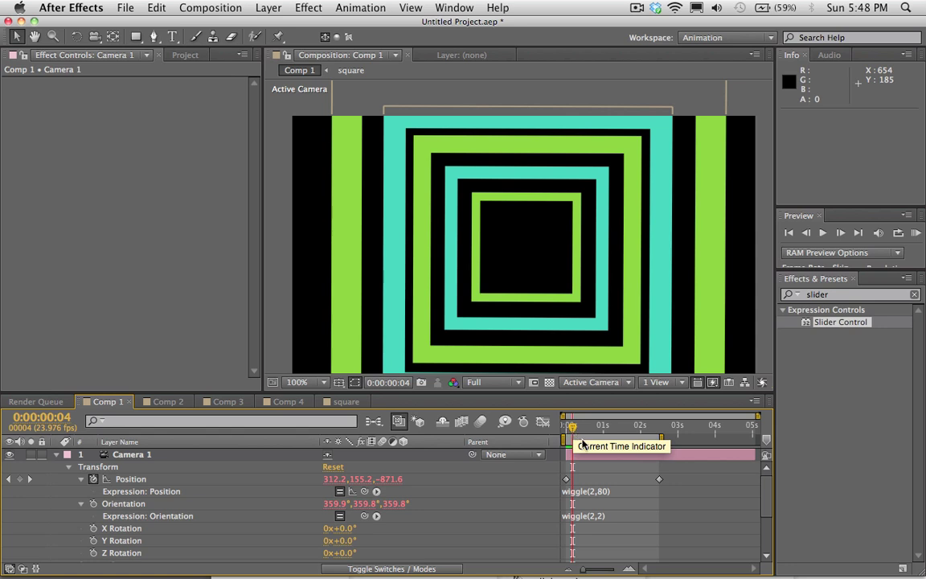
Step: Move the last Position keyframe and work area end to about five seconds, and disable the Position wiggle
drag(660, 479, 755, 479)
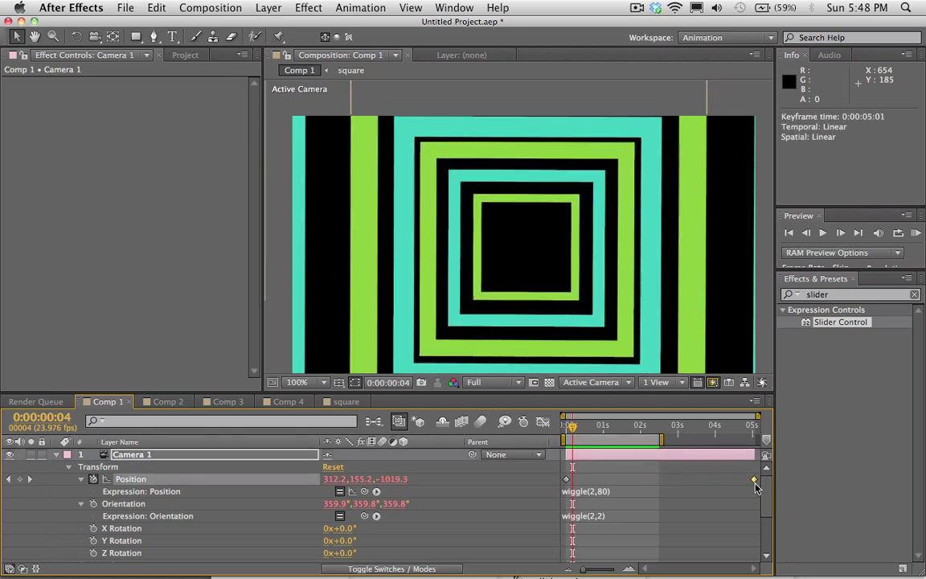
drag(660, 438, 755, 438)
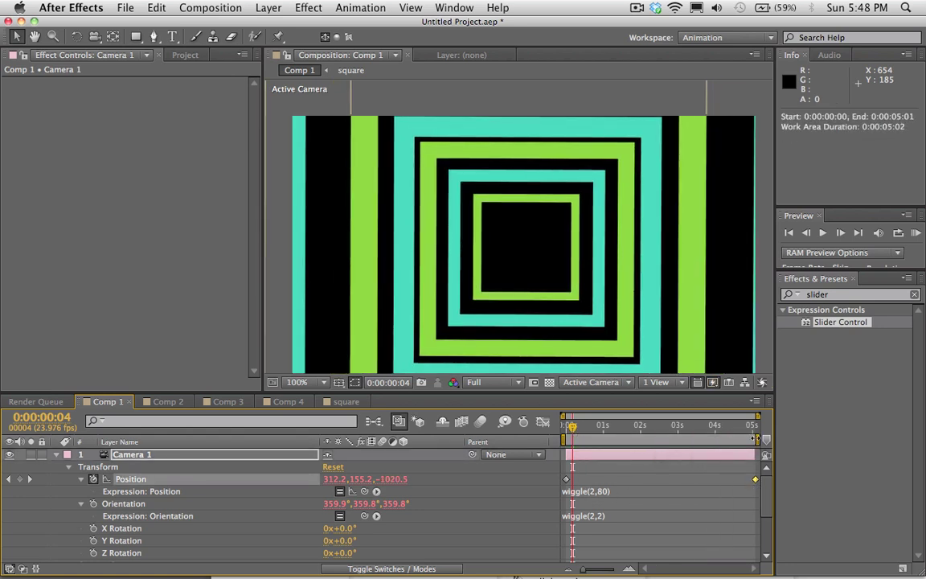
click(593, 492)
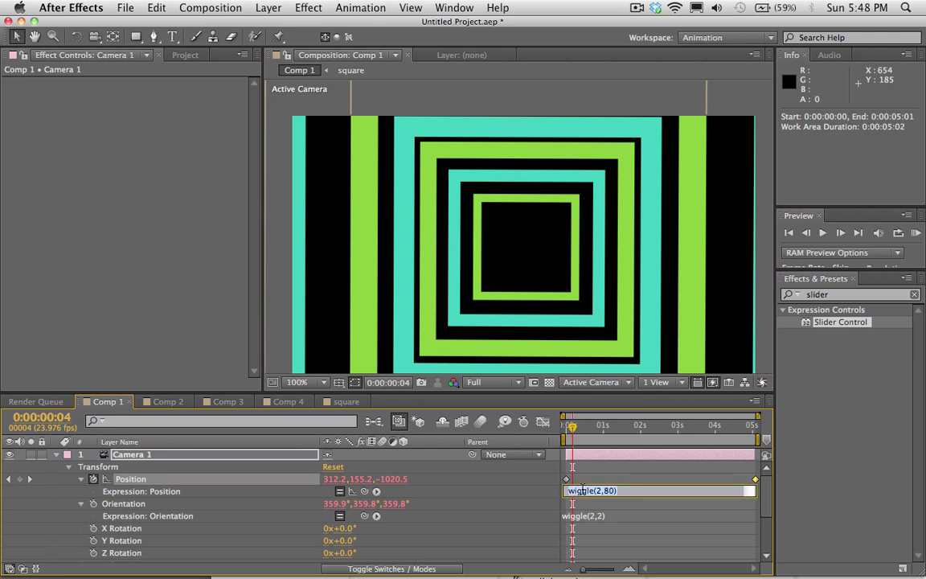
click(339, 491)
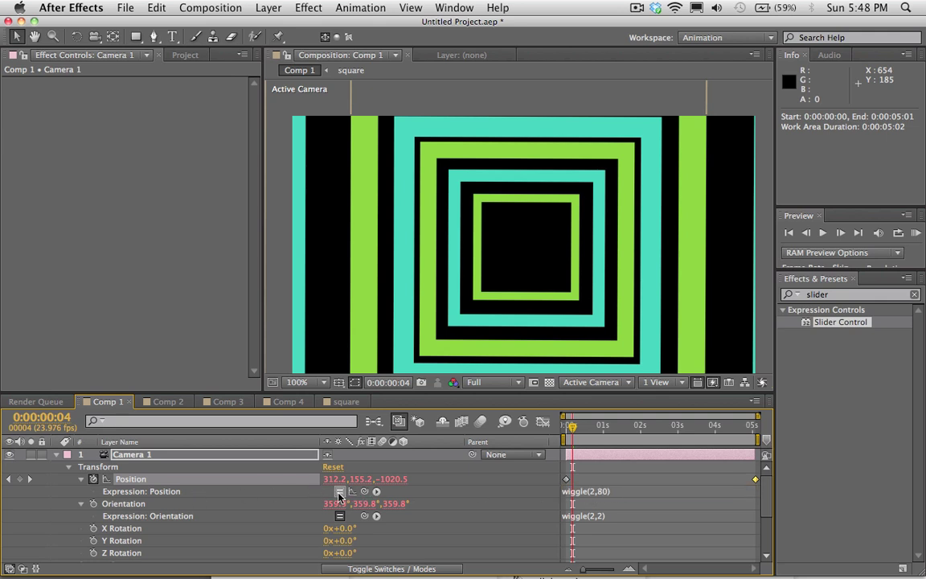
Step: Edit the Orientation expression, deleting its first wiggle argument
click(591, 516)
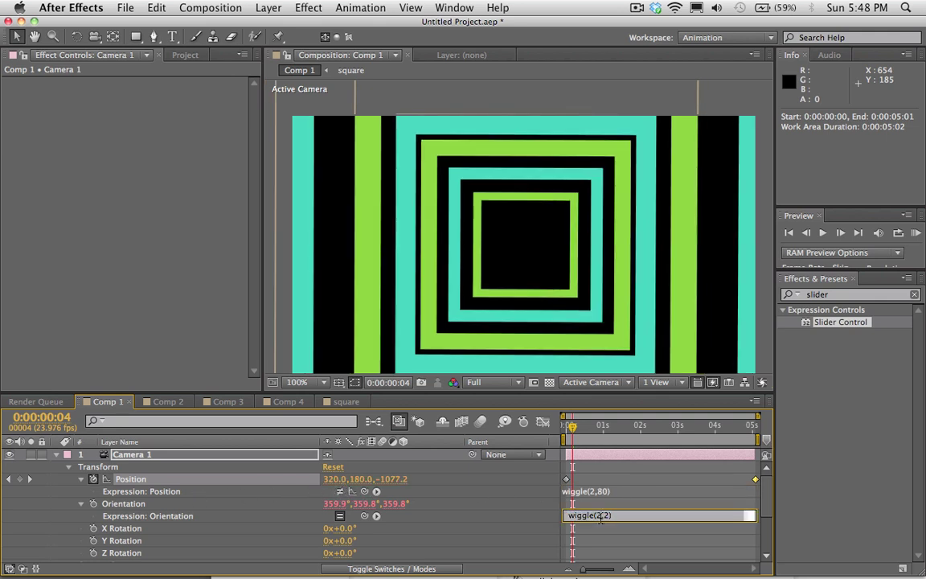
click(601, 517)
key(BackSpace)
Step: Commit wiggle(.2,2), preview the five-second fly-through, and stop at frame 0:00:00:14
click(560, 394)
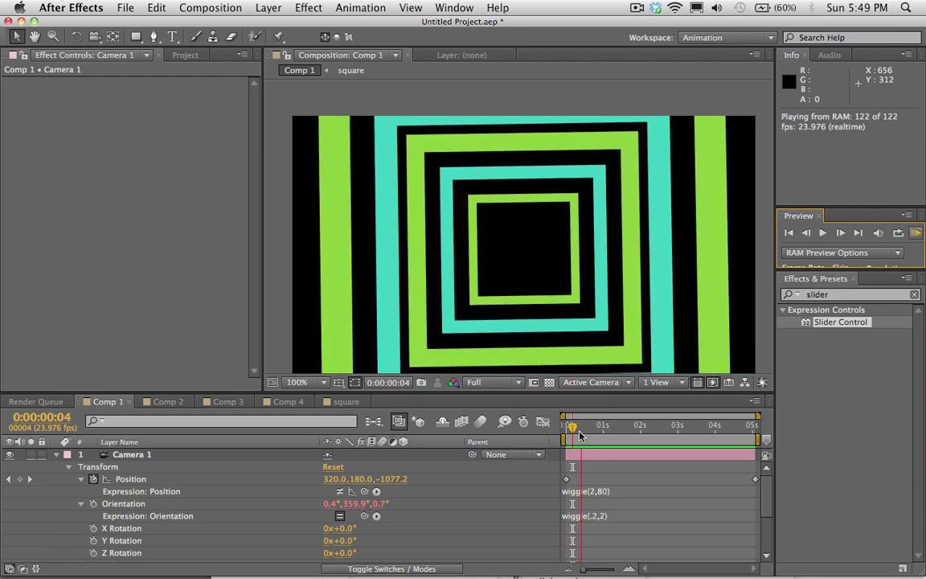
key(space)
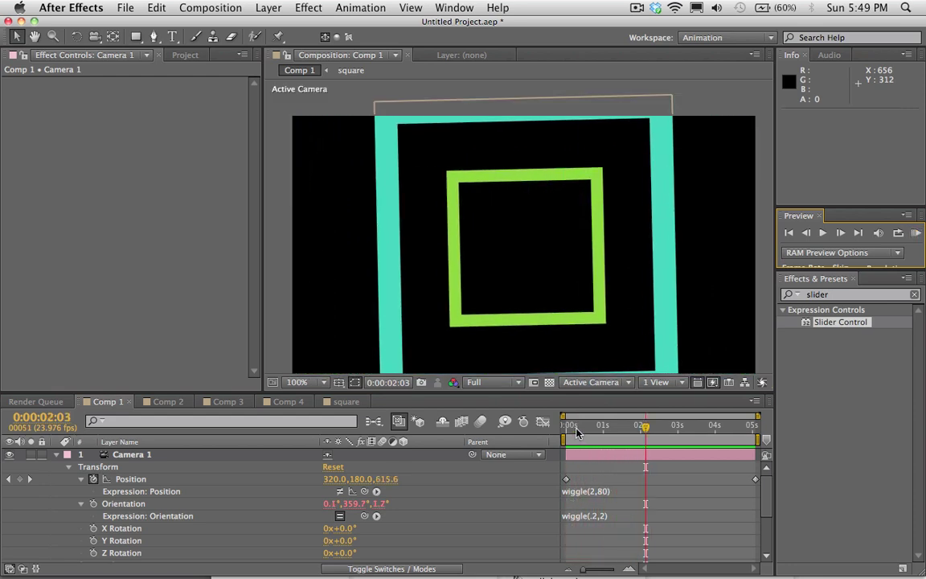
click(589, 432)
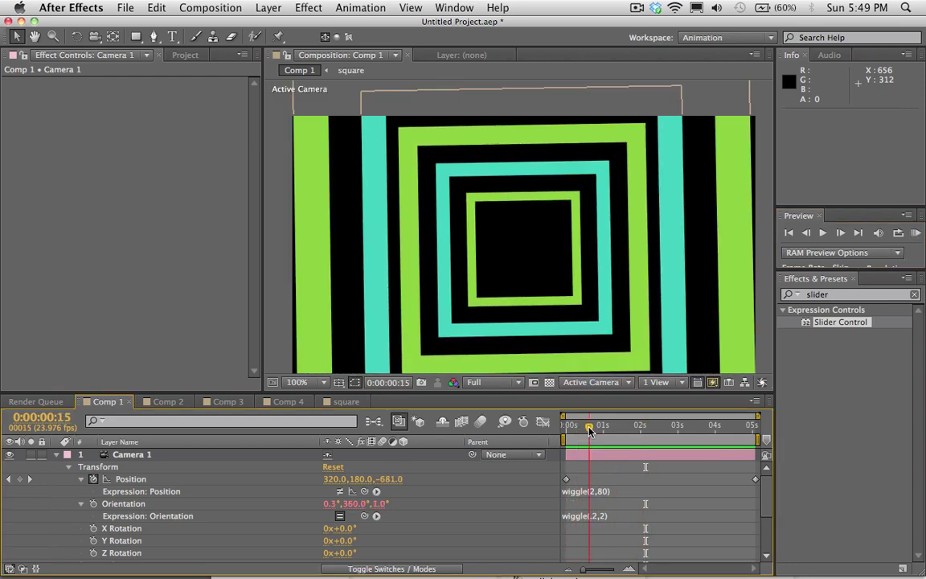
drag(589, 432, 588, 432)
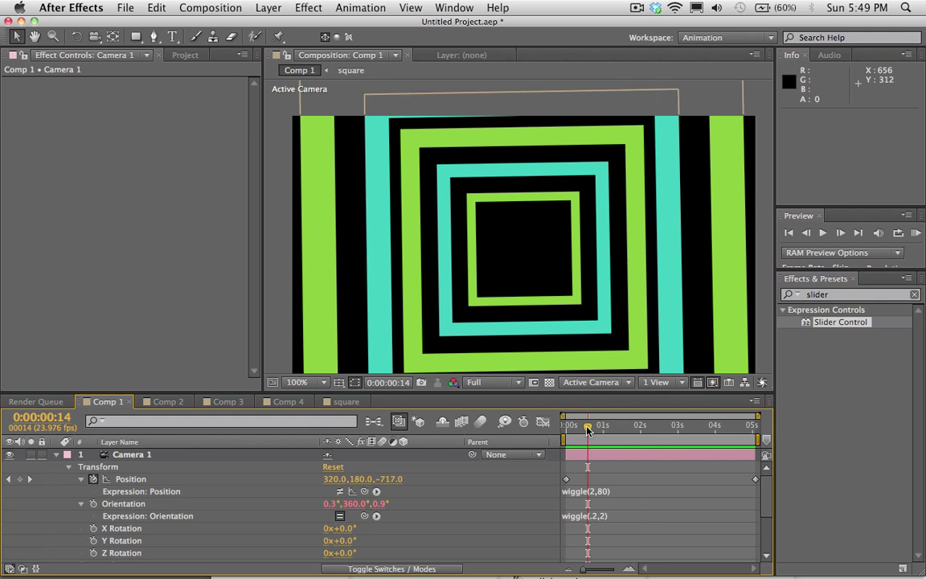